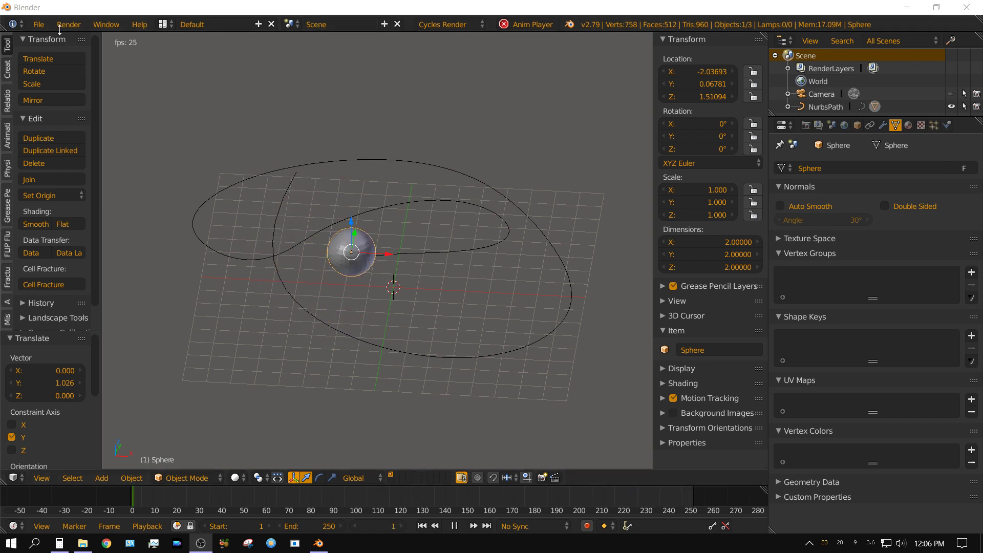
- Reload Blender's default start-up file and view the empty scene in top orthographic view
click(40, 24)
click(51, 40)
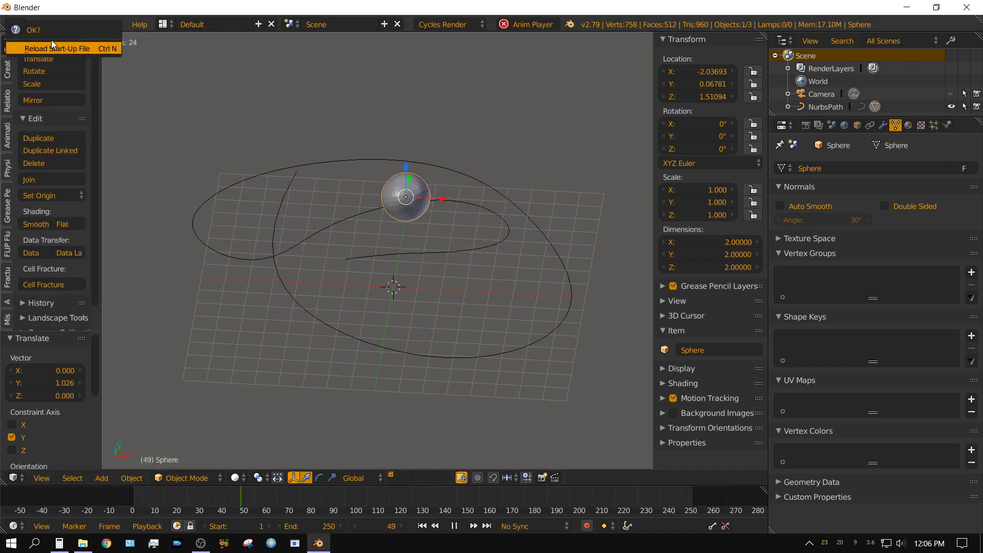
click(51, 48)
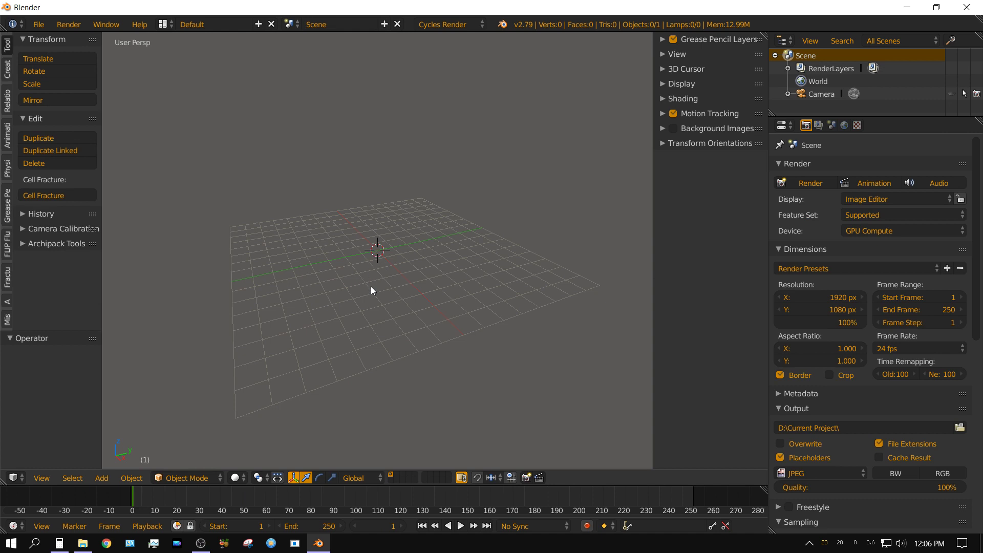
key(KP_7)
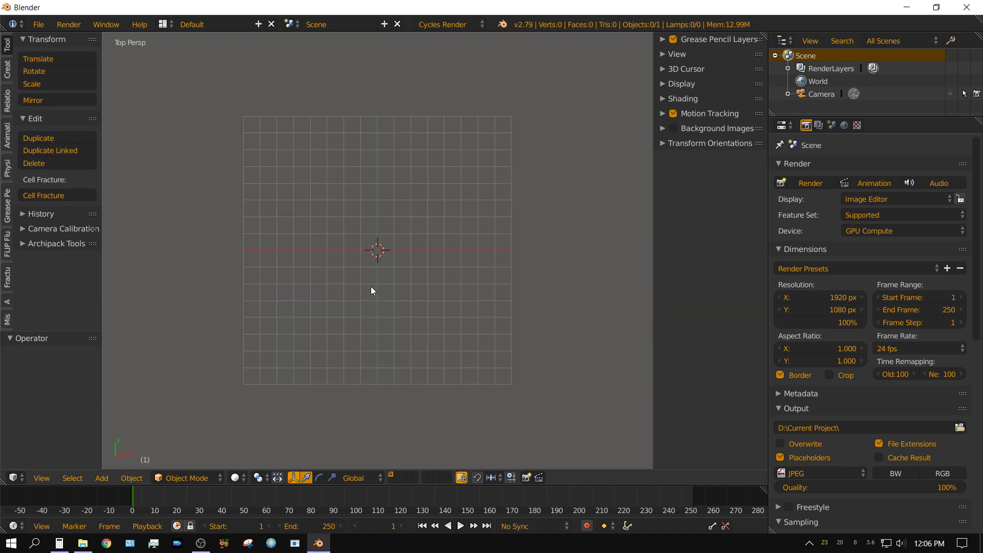
key(KP_5)
- Add a NURBS path at the origin, enter Edit Mode and zoom in on it
click(101, 478)
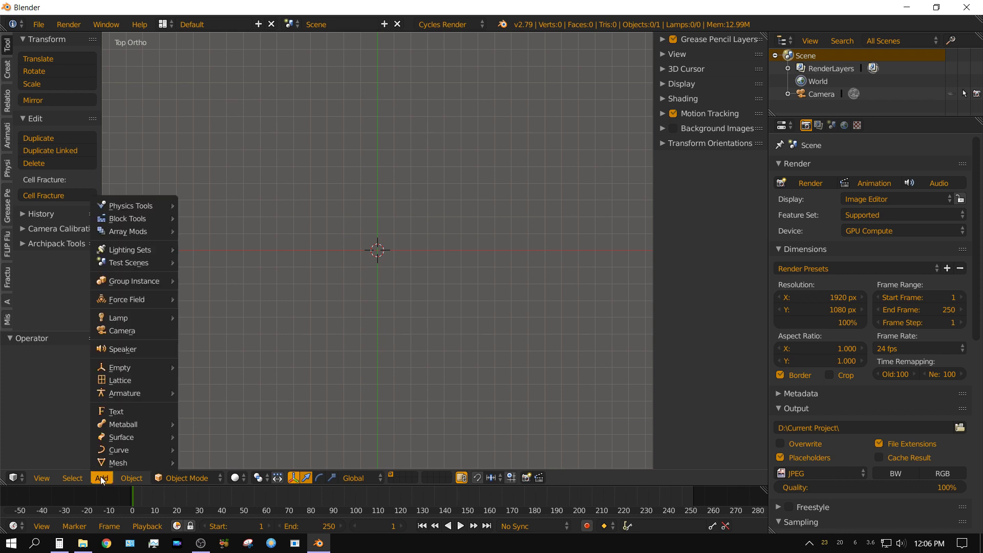
mouse_move(115, 448)
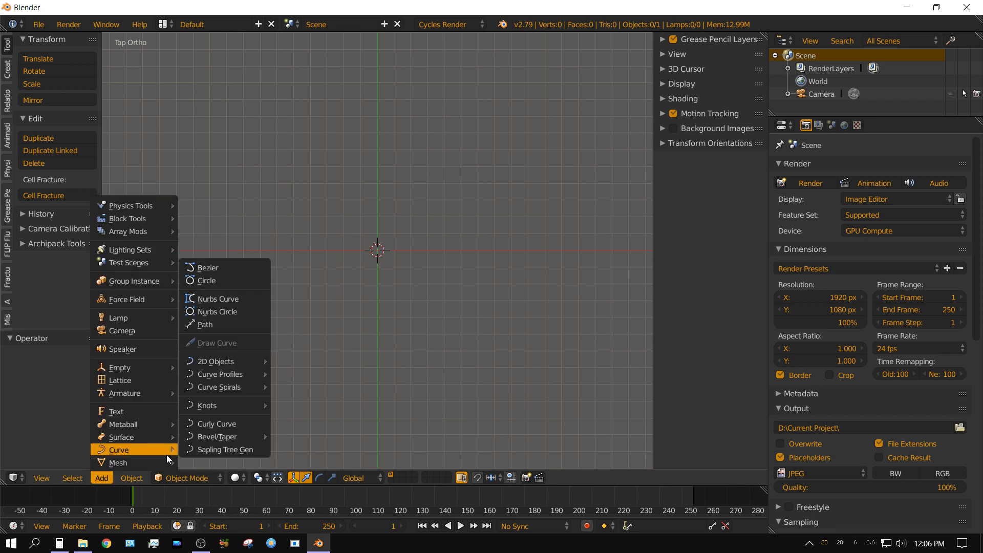
click(211, 325)
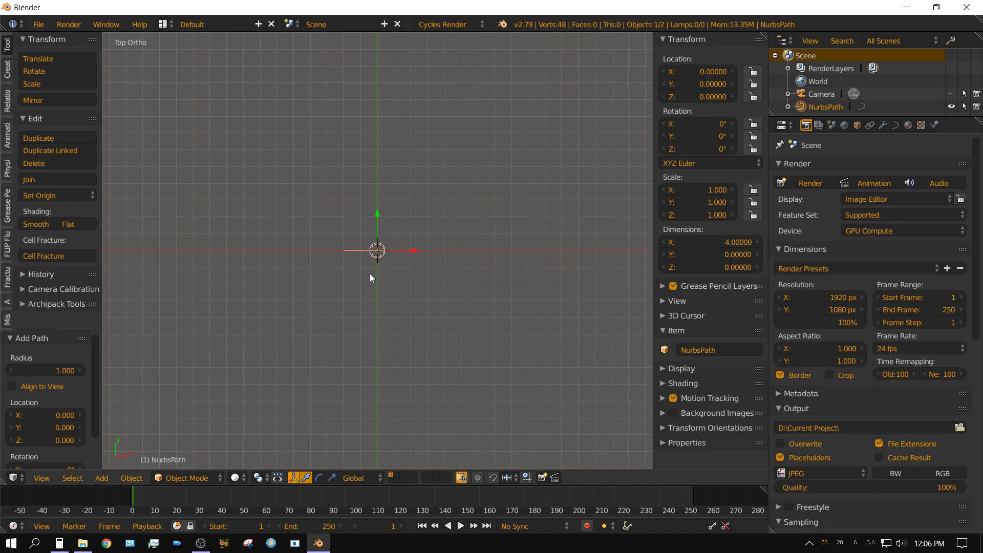
key(Tab)
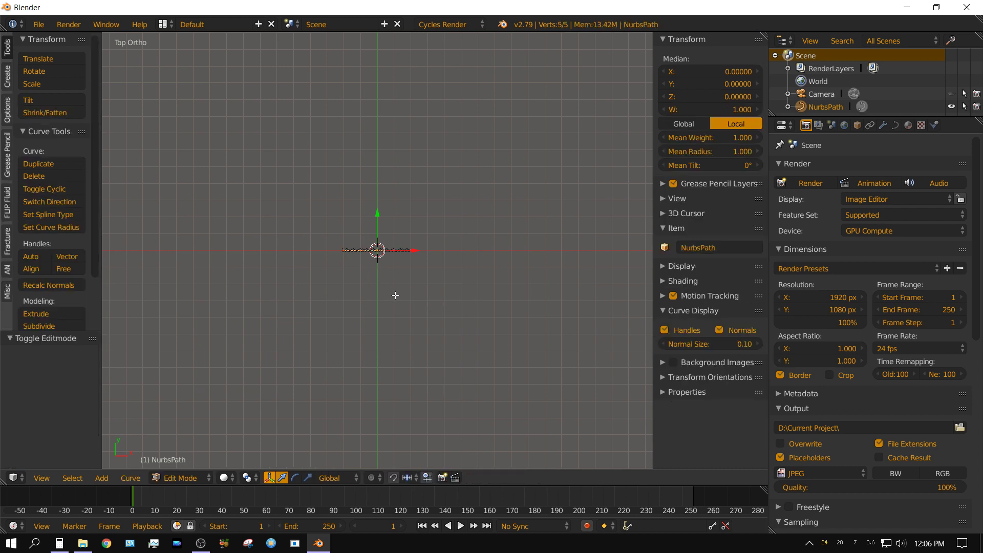
scroll(395, 295, up, 8)
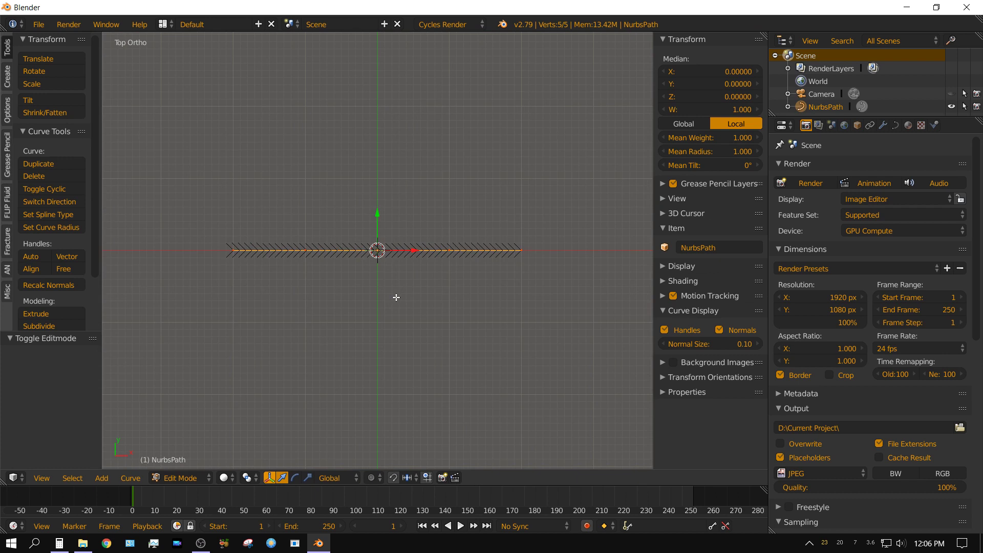
scroll(396, 297, up, 1)
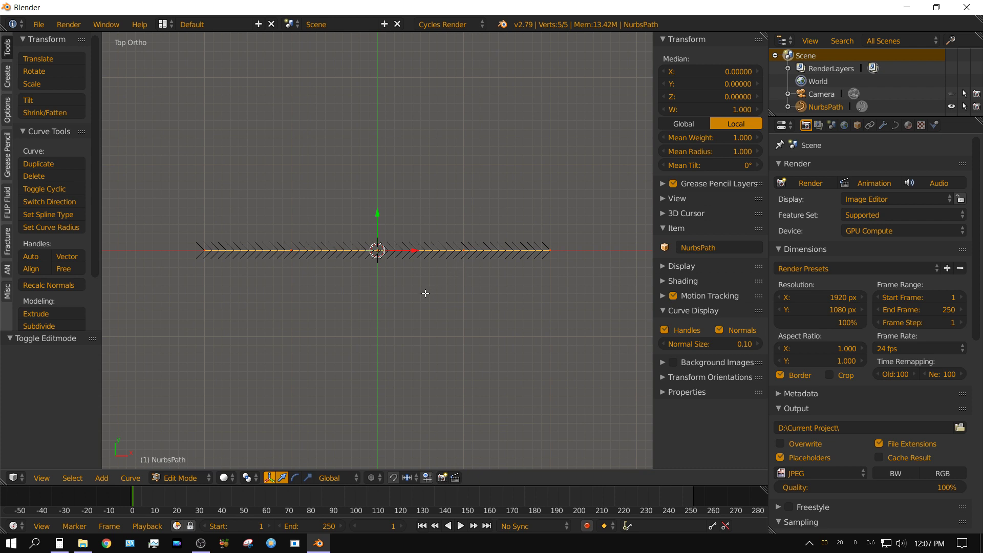
- Scale the path longer and select only its end control point
key(s)
click(430, 294)
ctrl+scroll(430, 295, up, 4)
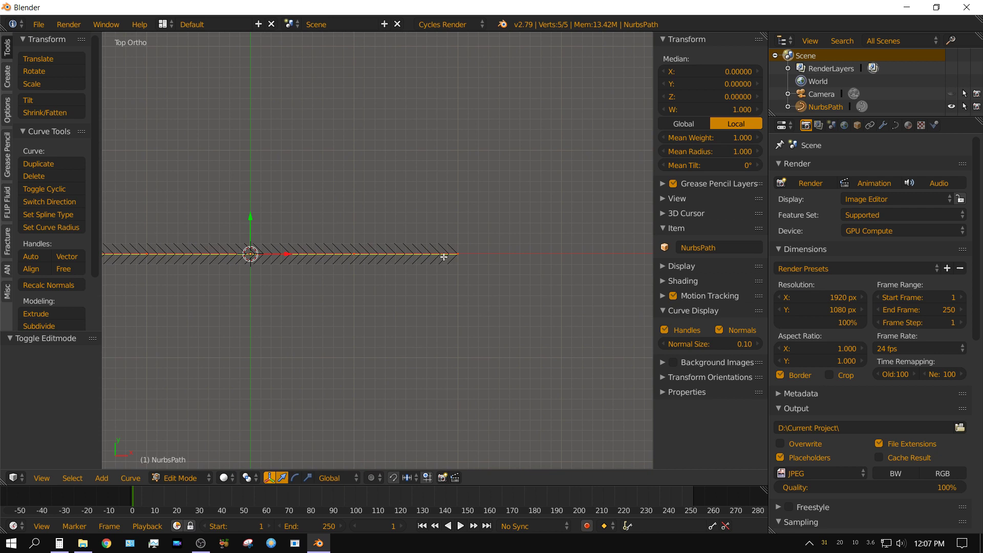
right_click(458, 253)
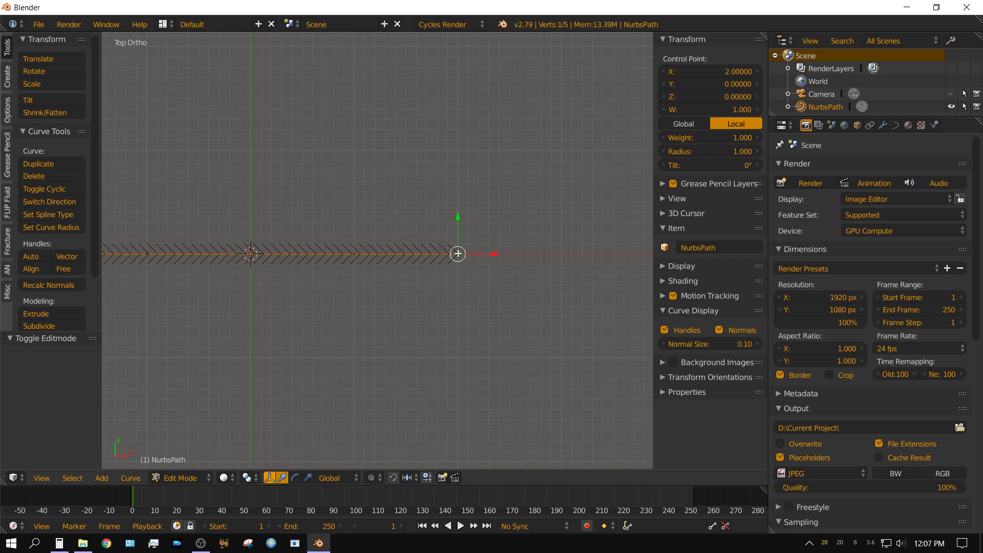
scroll(449, 293, down, 5)
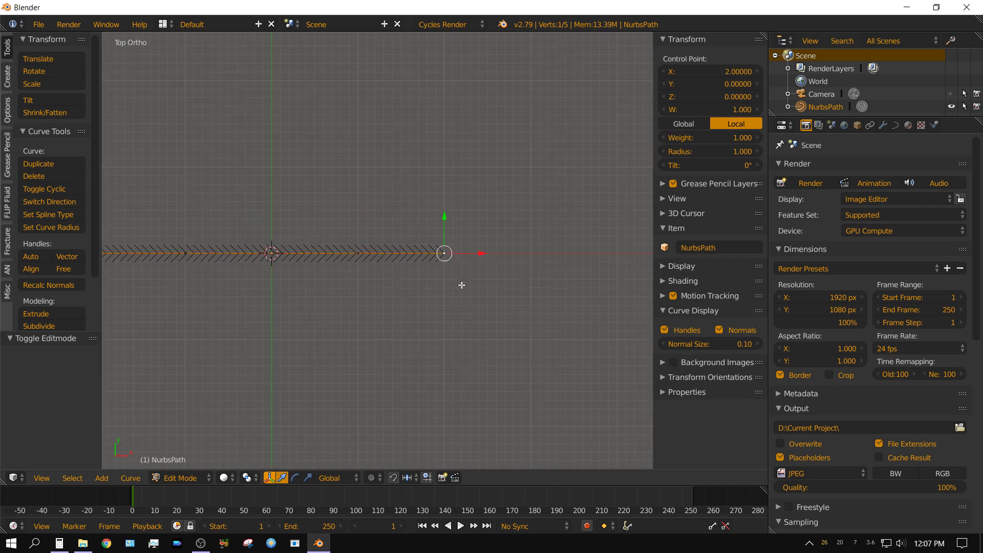
scroll(443, 292, down, 1)
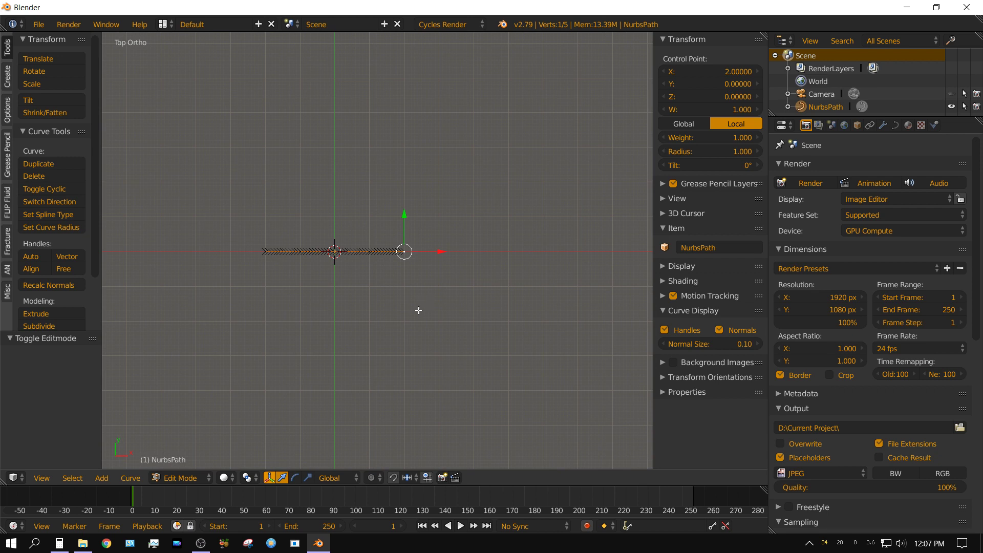
- Extrude six points curving the path up, over the top and down the left side
key(e)
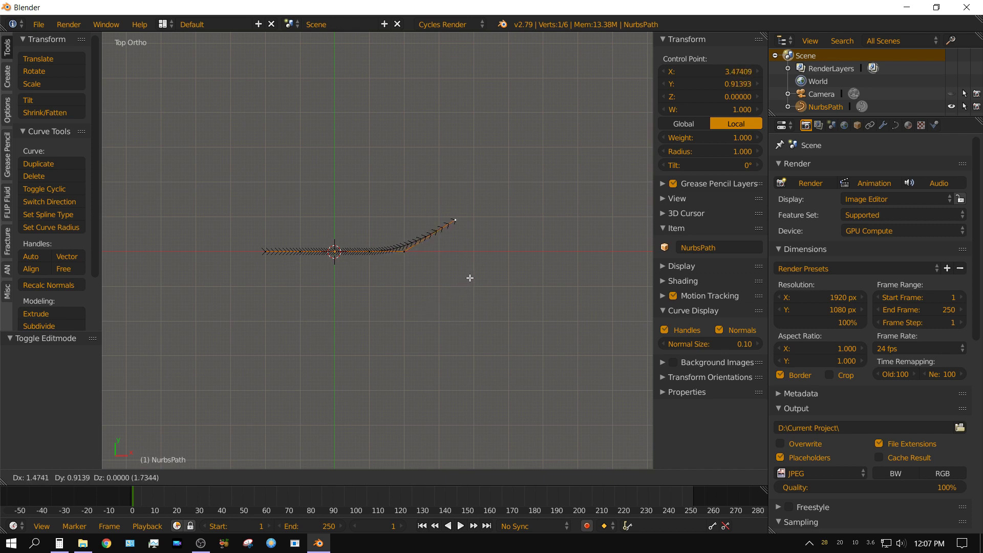
click(491, 248)
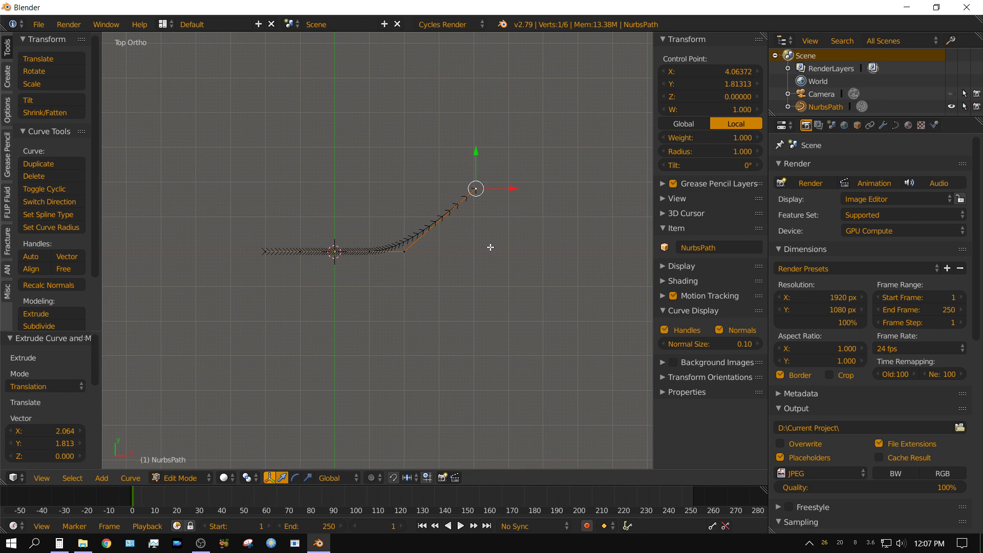
key(e)
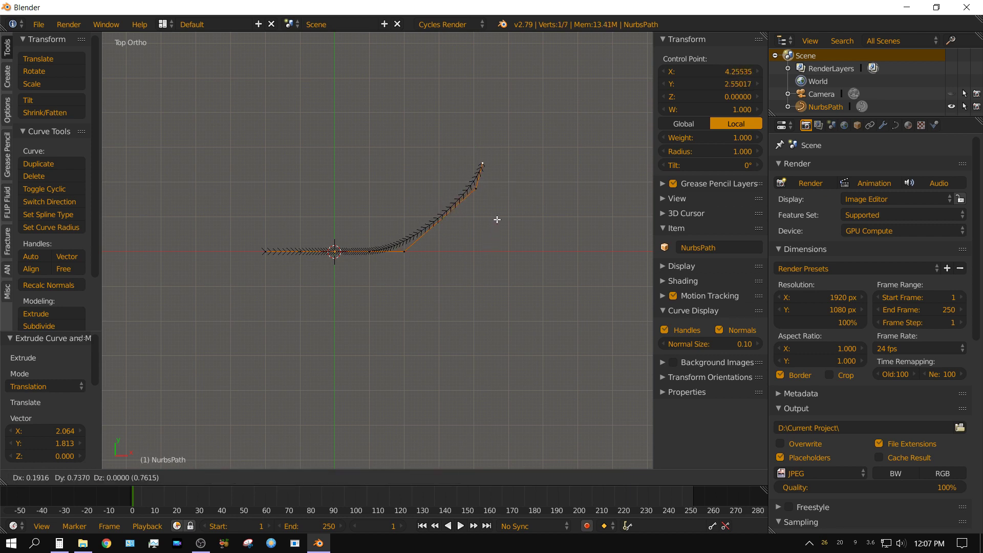
click(495, 146)
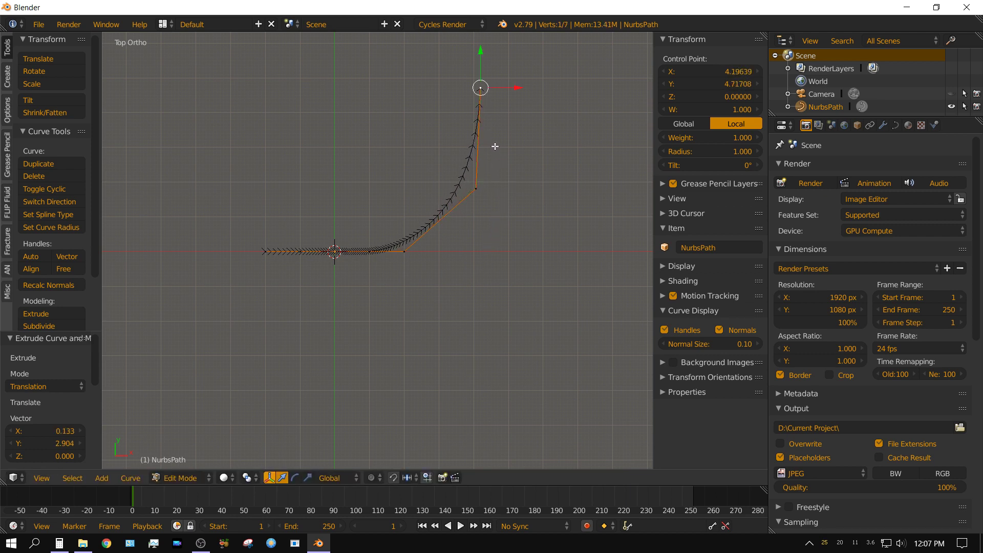
key(e)
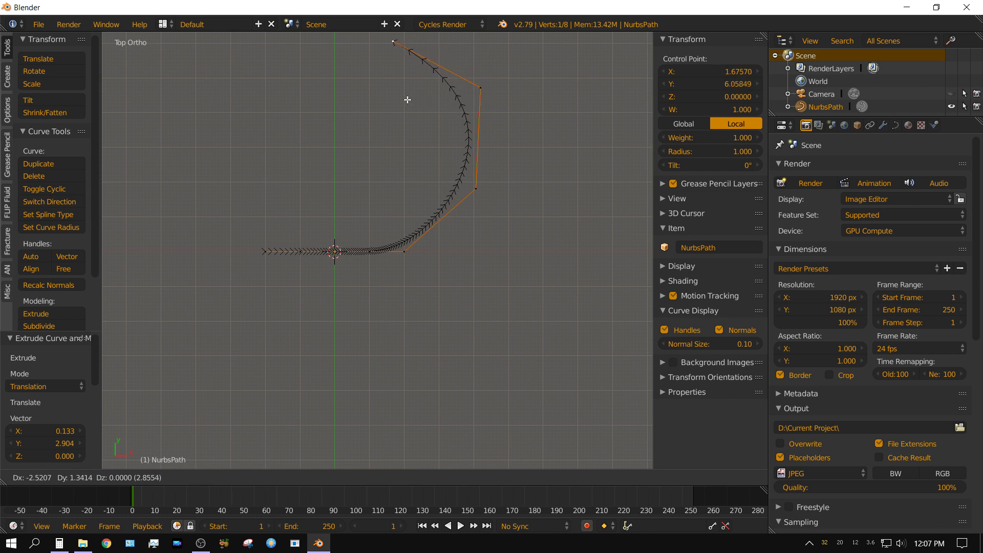
click(407, 100)
key(e)
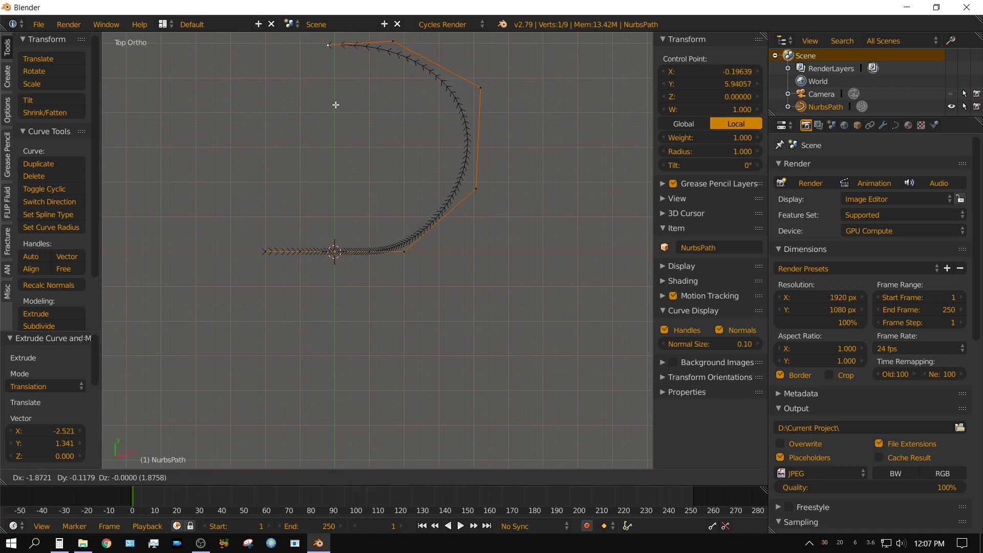
click(293, 114)
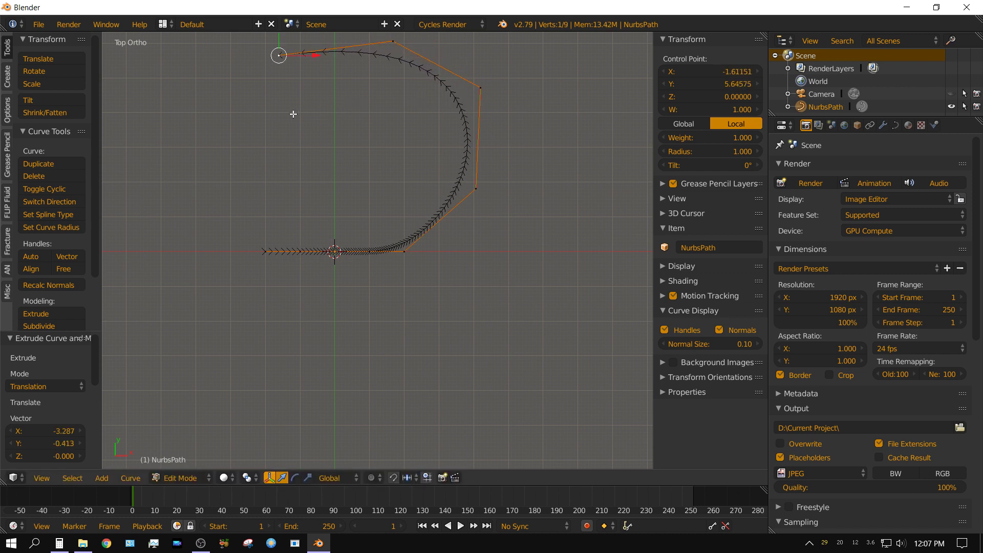
key(e)
click(207, 173)
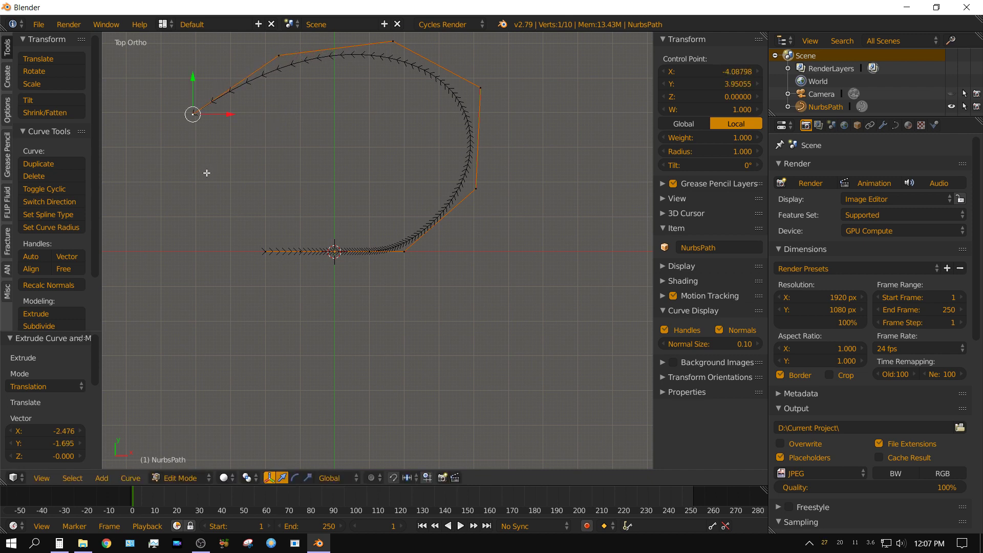
key(e)
click(171, 250)
- Extrude five more points down, along the bottom and up the right side to close the spiral
key(e)
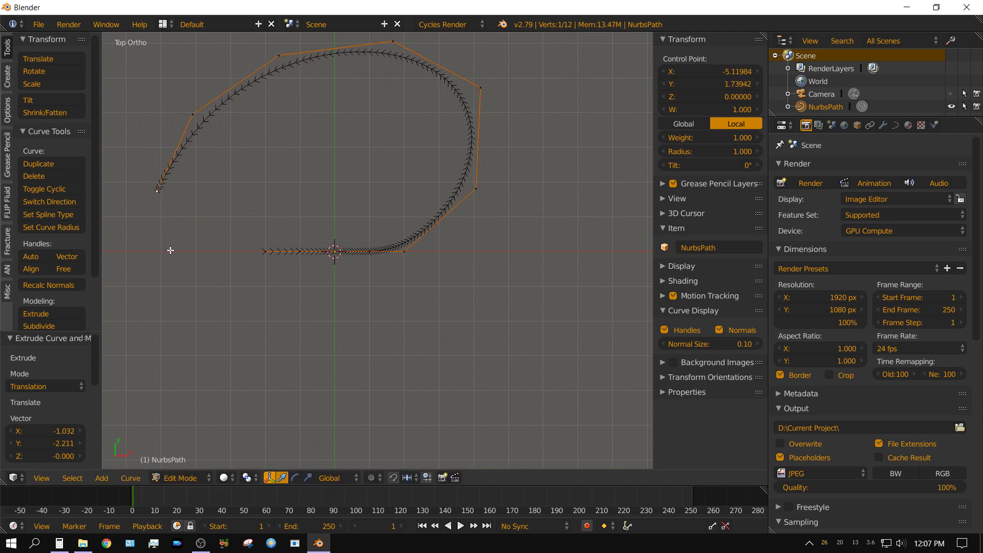
key(e)
click(165, 297)
key(e)
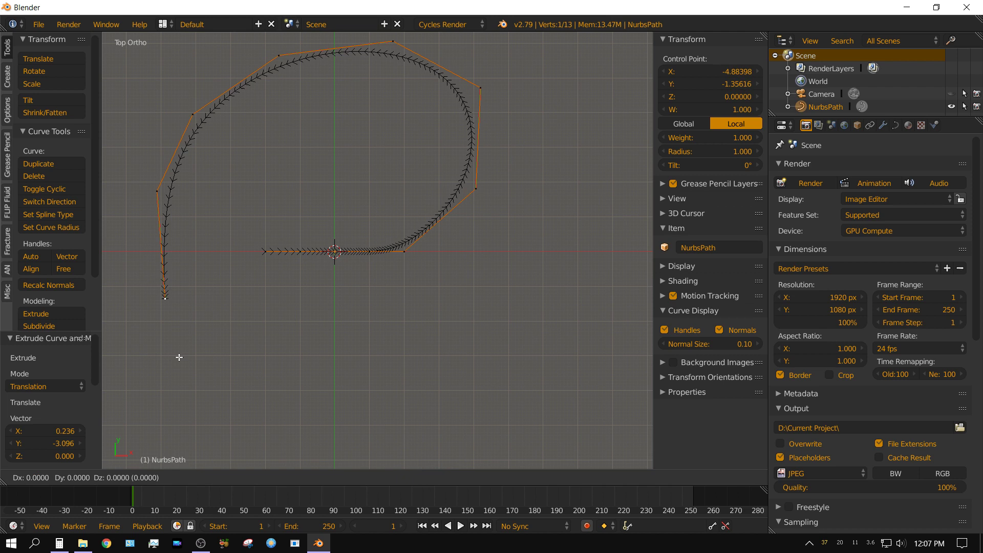
click(288, 445)
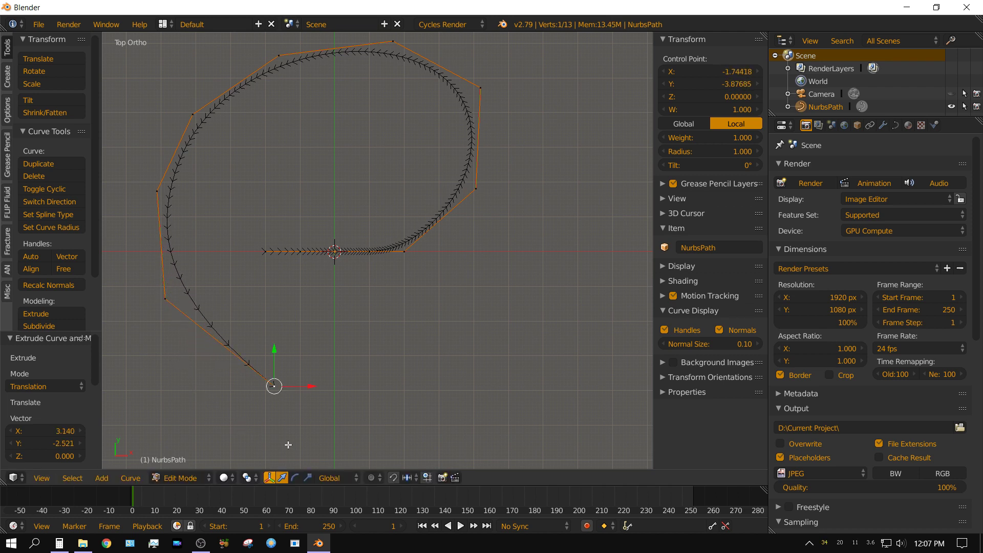
key(e)
click(456, 458)
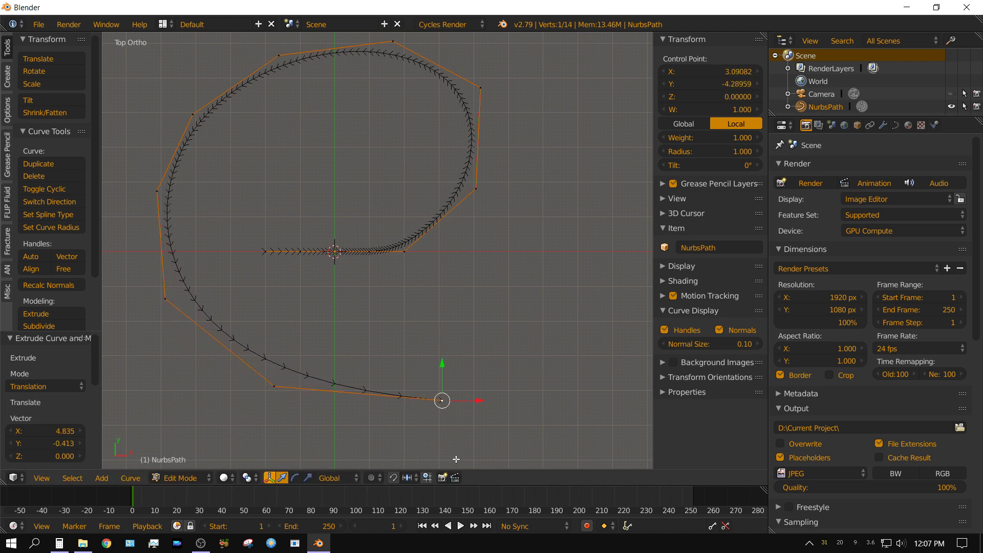
key(e)
click(565, 400)
key(e)
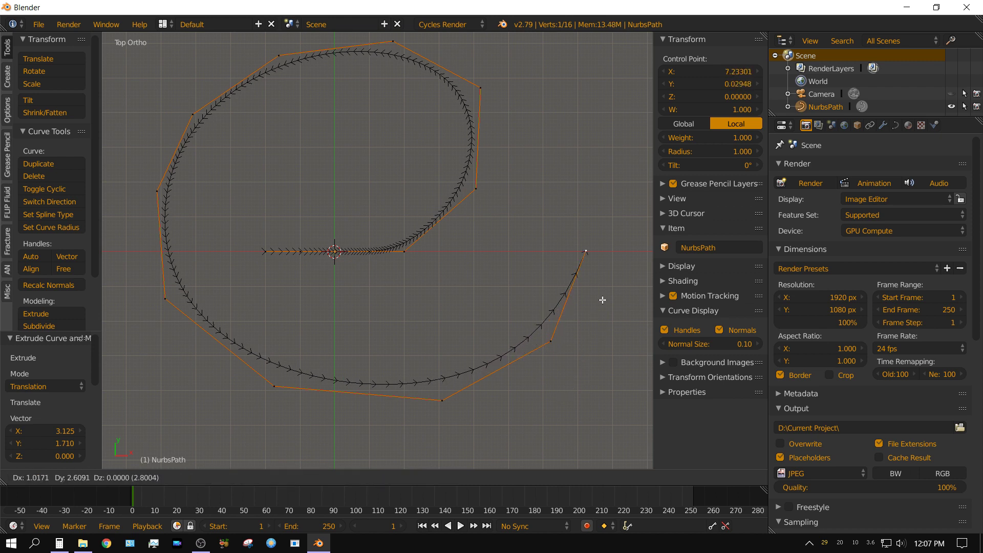
click(610, 269)
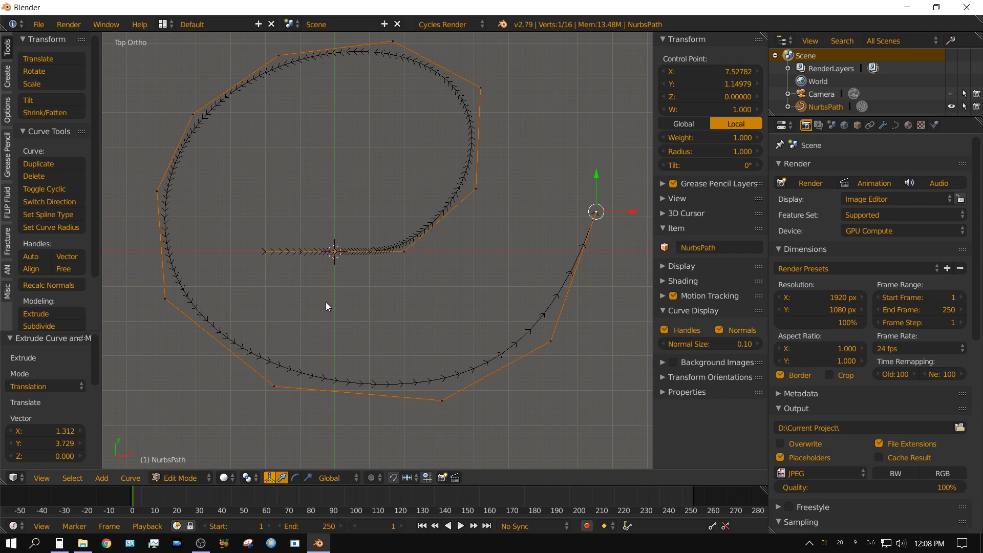
- Return to Object Mode with the finished spiral path, about 12.42 by 9.58 units
key(Tab)
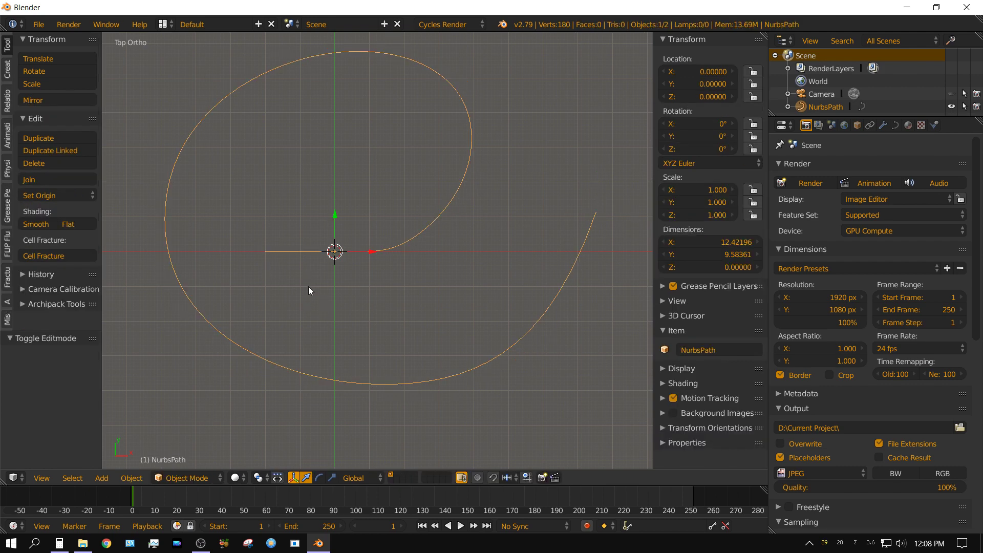
- Add a UV sphere and scale it down to 0.5
click(101, 478)
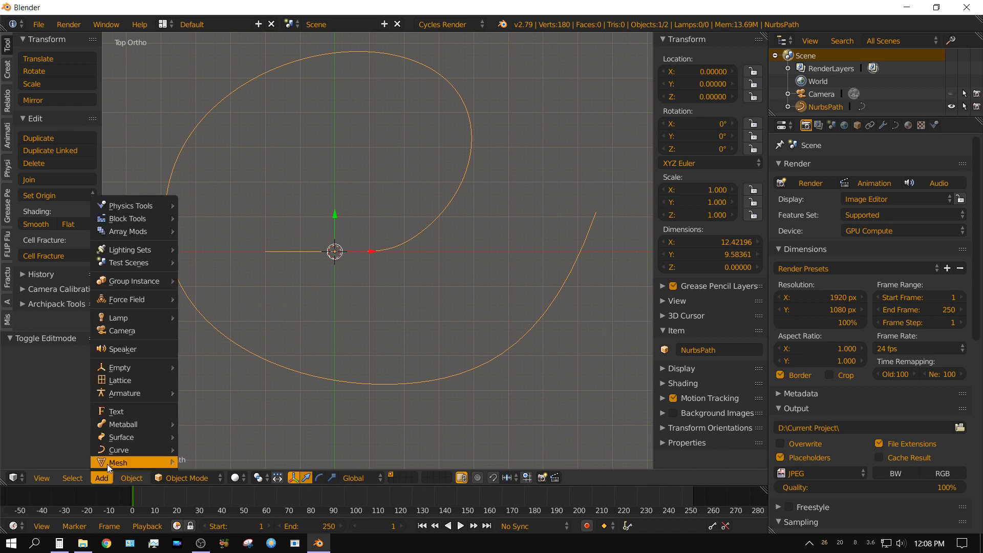
mouse_move(107, 464)
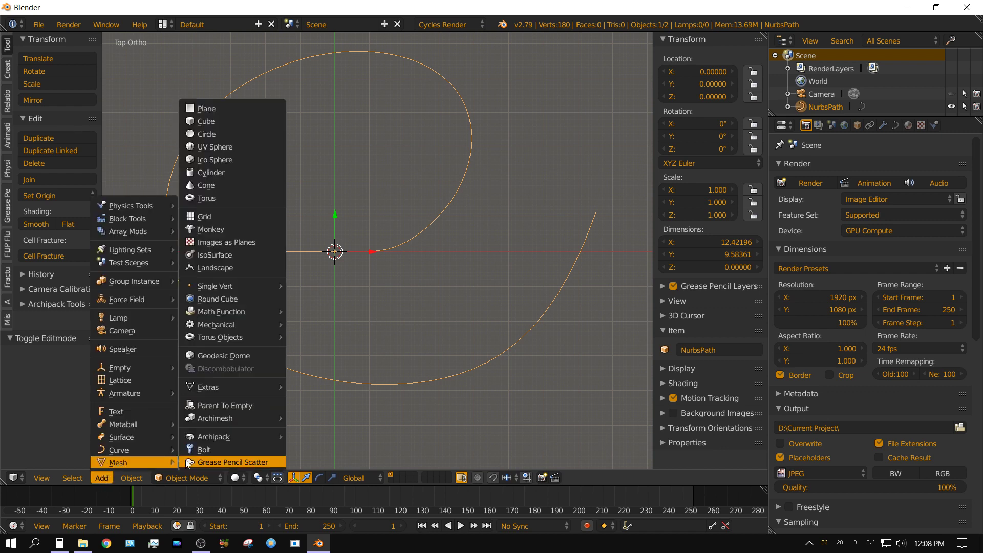
click(216, 149)
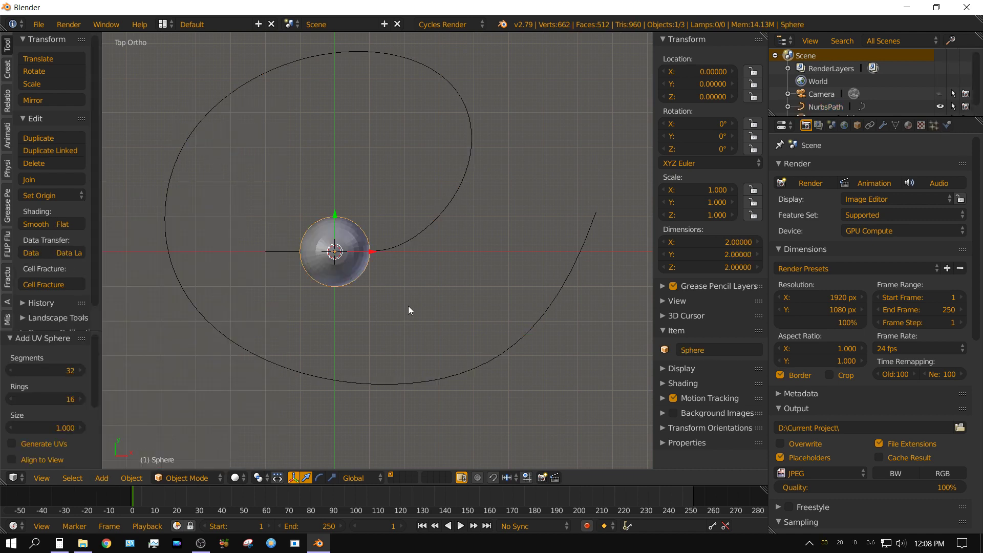
text(s)
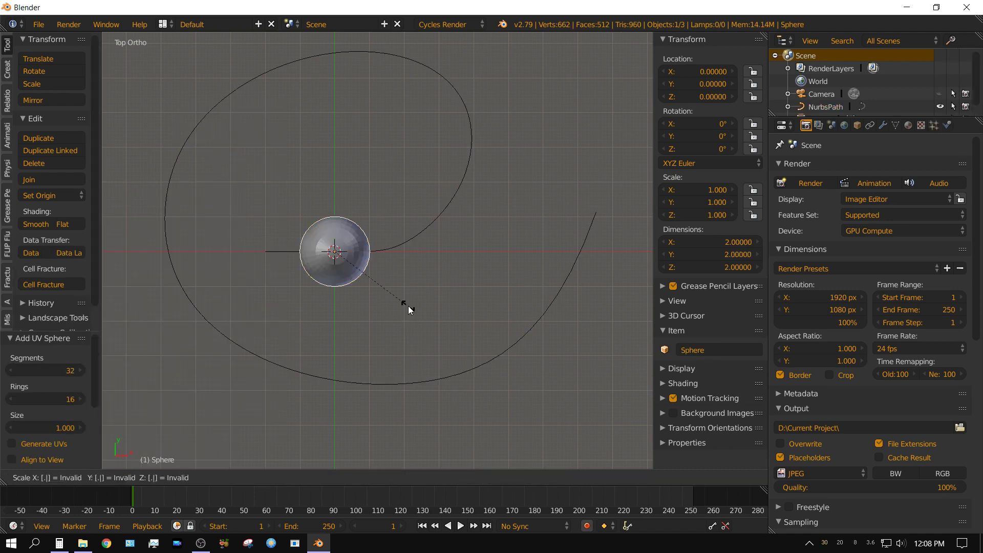
text(0.5)
key(Return)
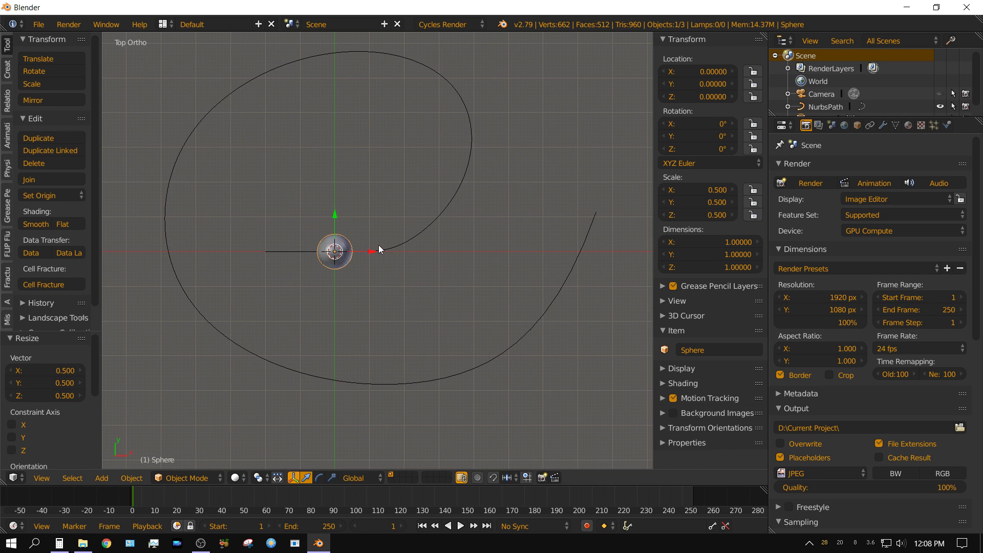
- Move the sphere along X to -1.504, just left of the spiral's centre
key(g)
key(x)
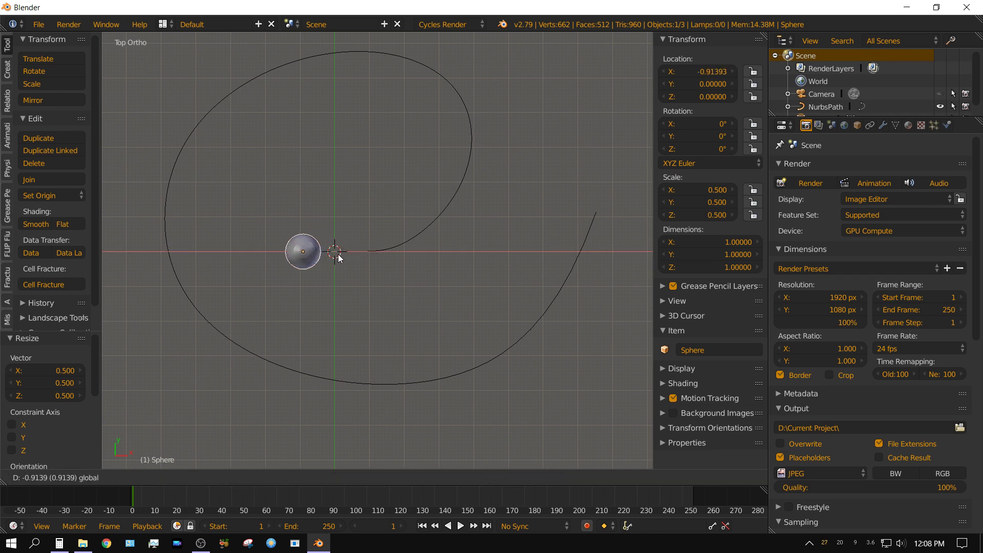
click(316, 255)
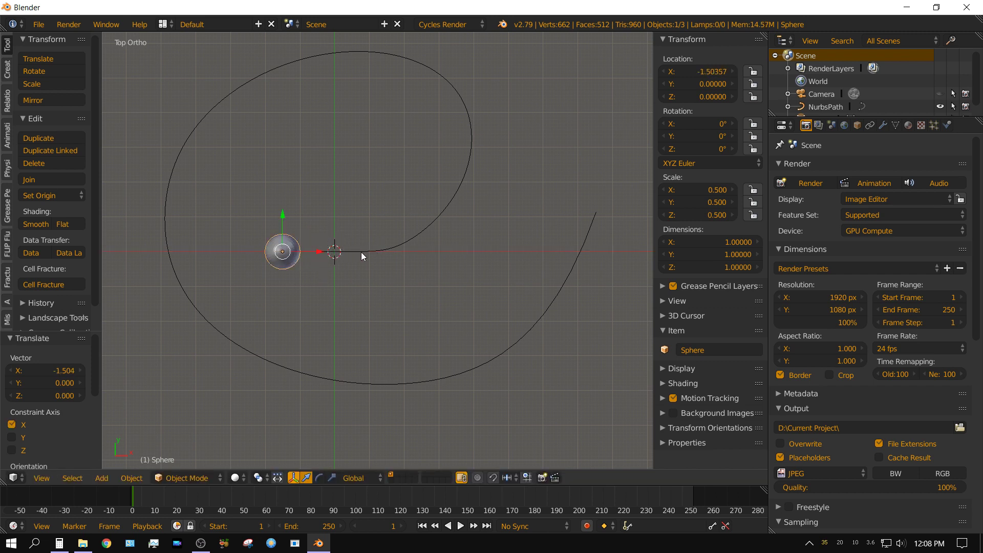
mouse_move(343, 317)
middle_down()
mouse_move(335, 201)
mouse_move(339, 309)
middle_up()
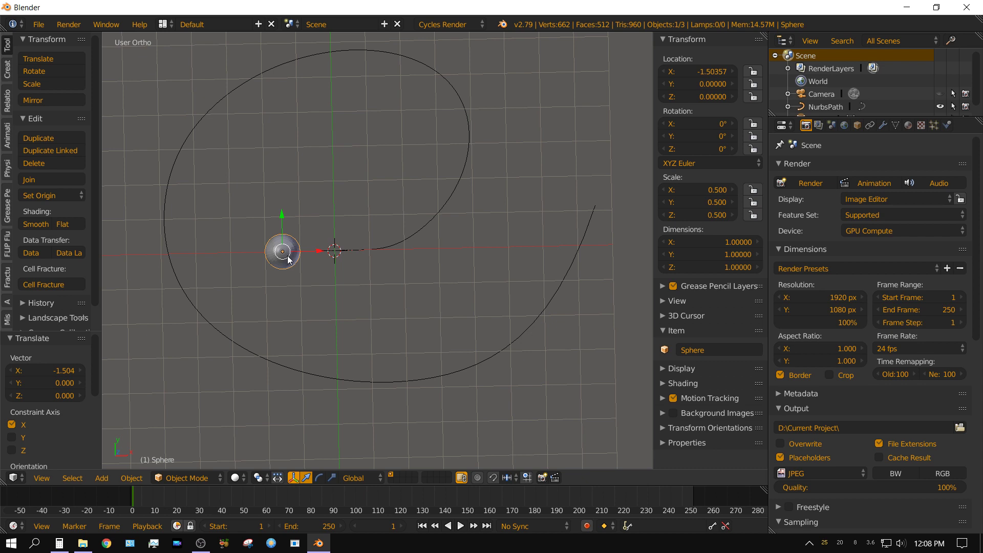
- Make the spiral path active with the sphere and parent them using Follow Path
shift+right_click(389, 245)
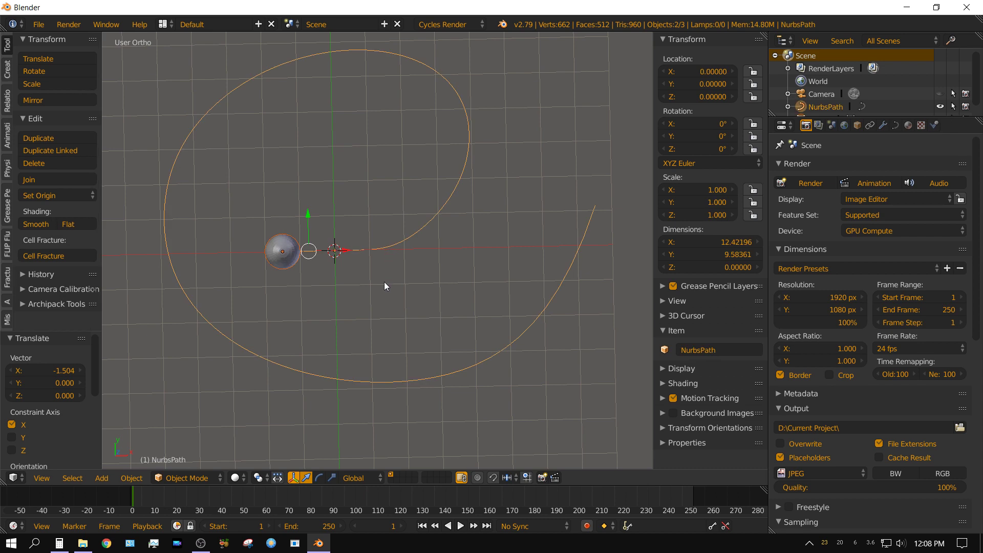
key(ctrl+p)
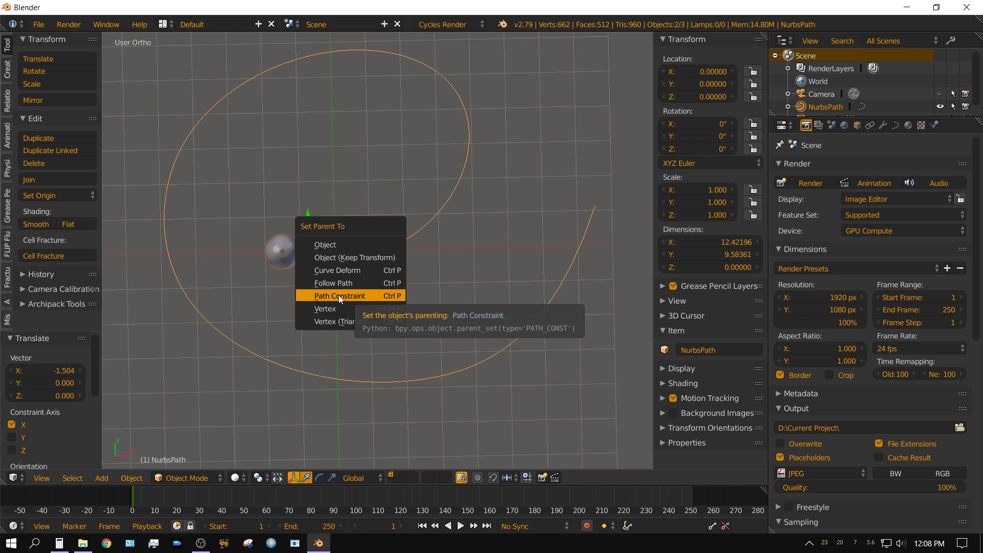
click(333, 283)
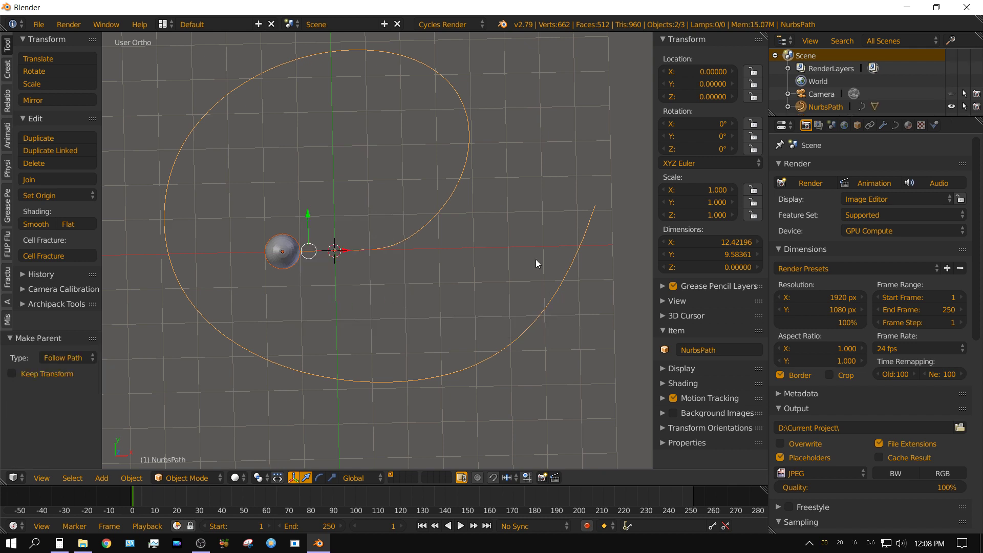
- Show the curve's Data settings, preview the default path animation, and rewind to the start
click(895, 127)
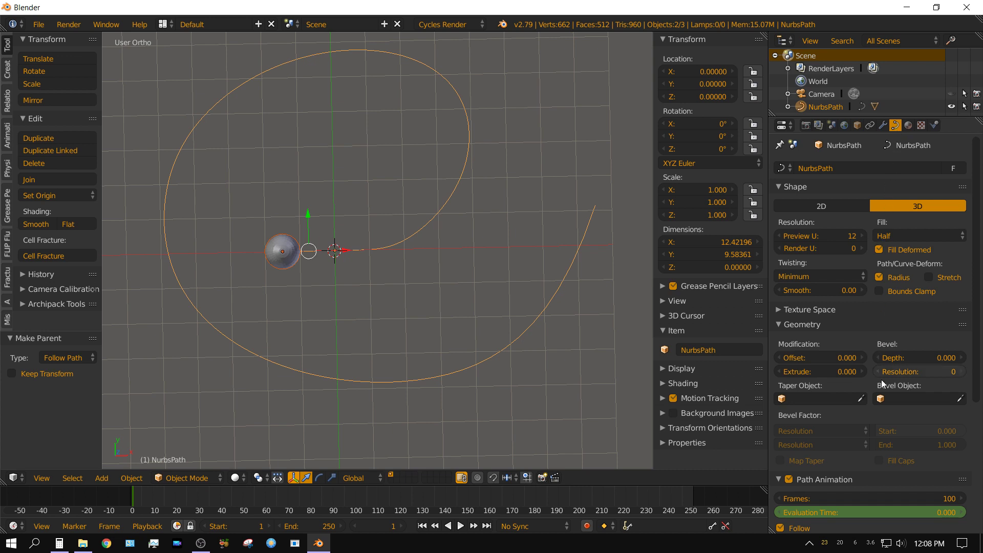
scroll(889, 475, down, 4)
scroll(890, 475, down, 3)
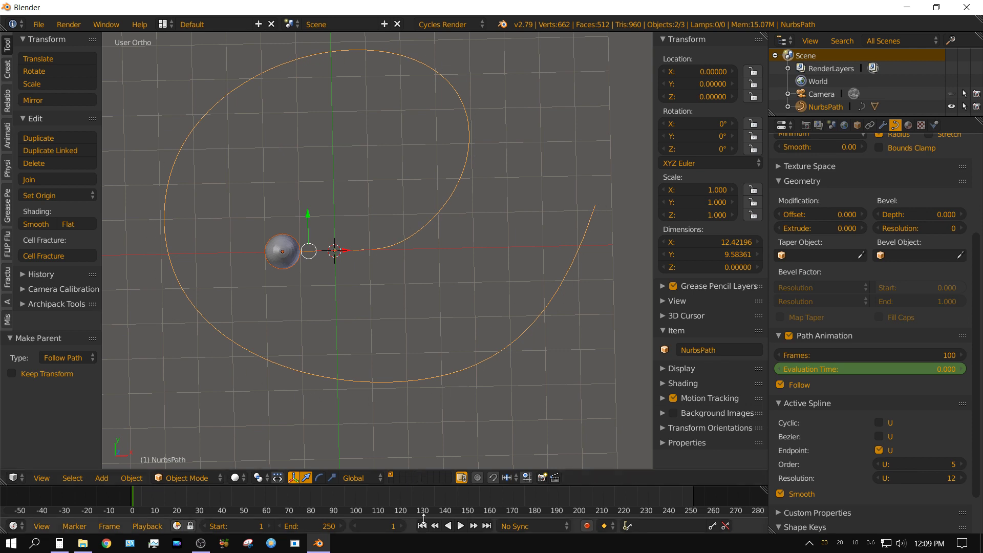
click(460, 525)
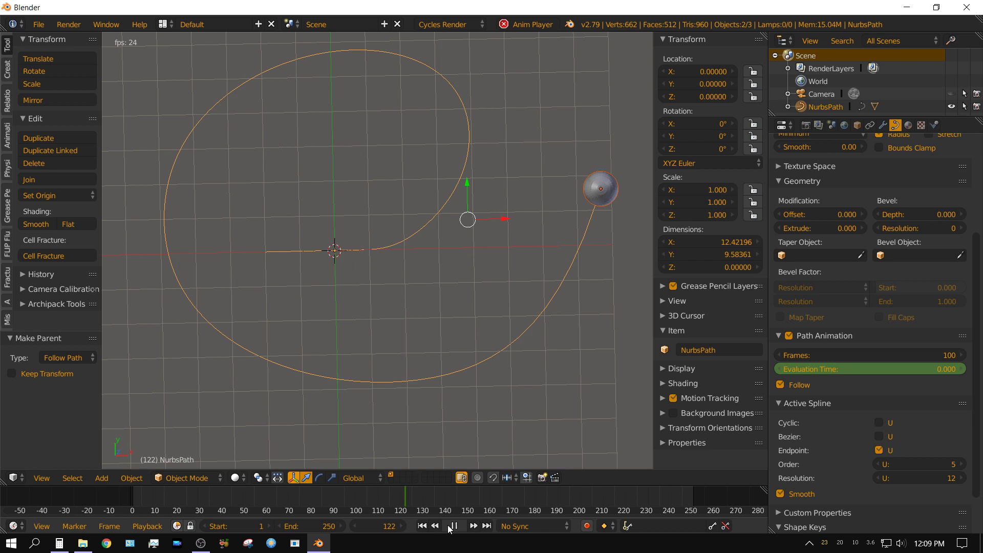
click(454, 526)
click(421, 526)
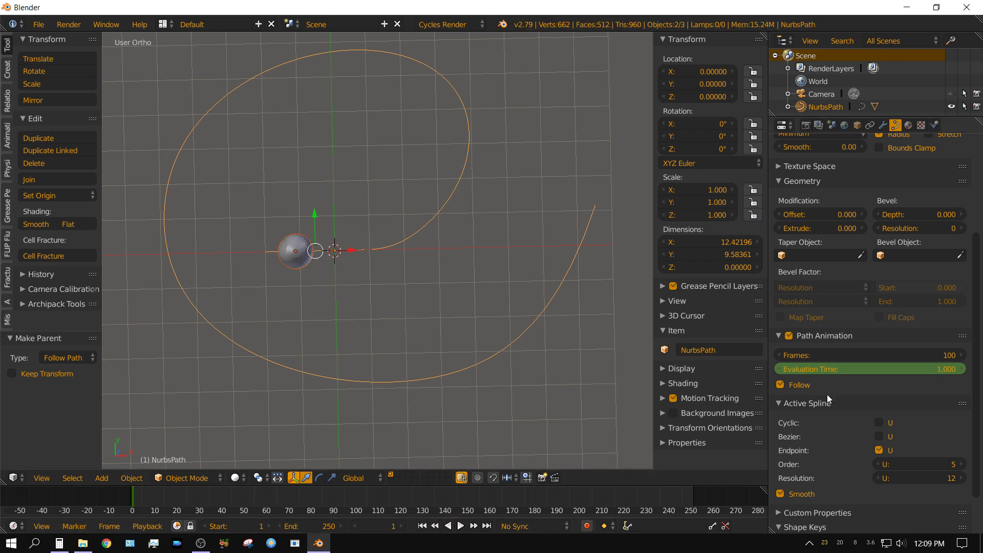
- Set Path Animation Frames to 250 and play back the sphere travelling the spiral
click(910, 353)
text(250)
key(Return)
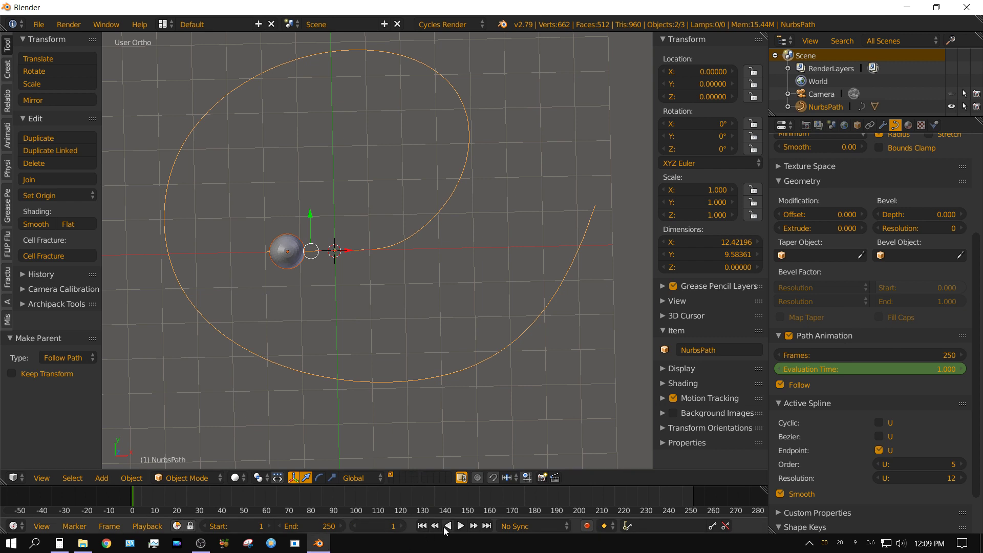
click(461, 527)
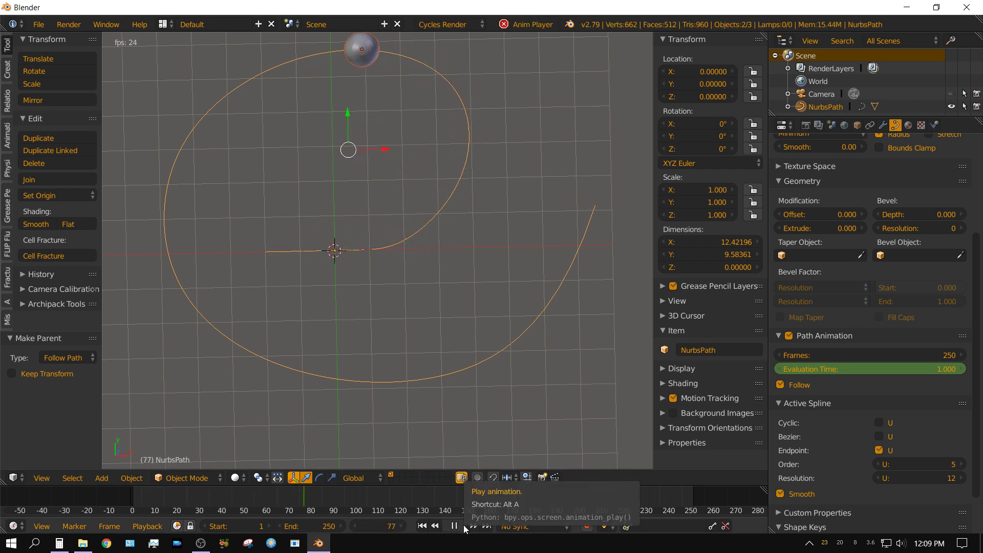
click(454, 525)
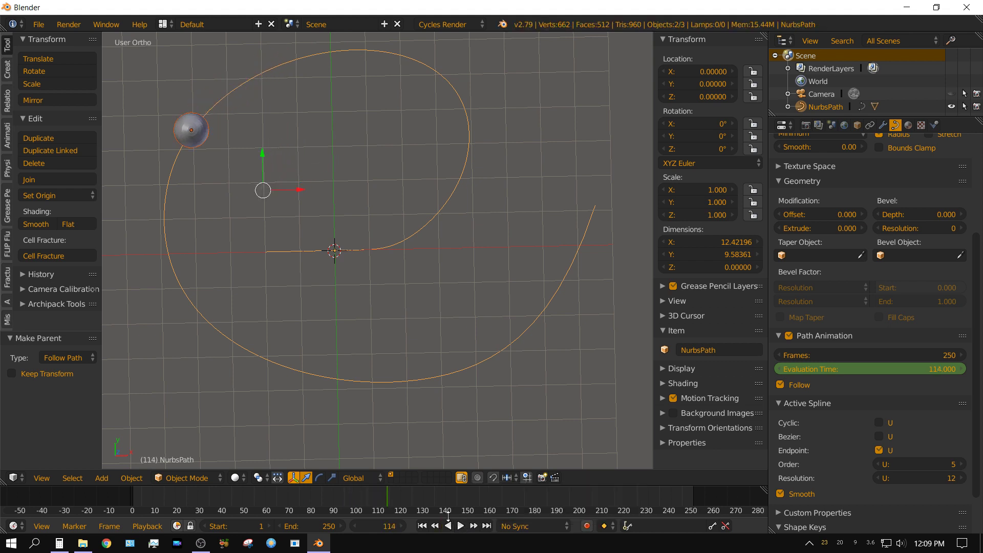